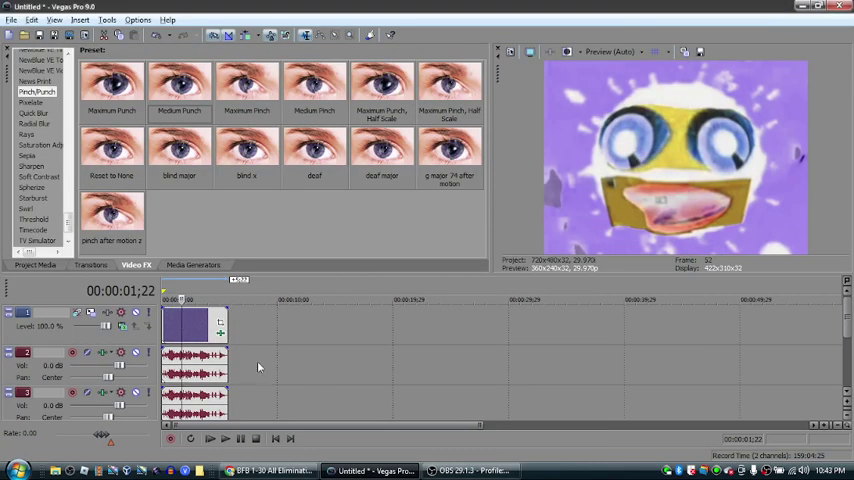
Inspect the clip's Invert, Spherize, HSL Adjust and Pinch/Punch effect settings, then close the effects window.
left_click_drag(148, 228, 190, 325)
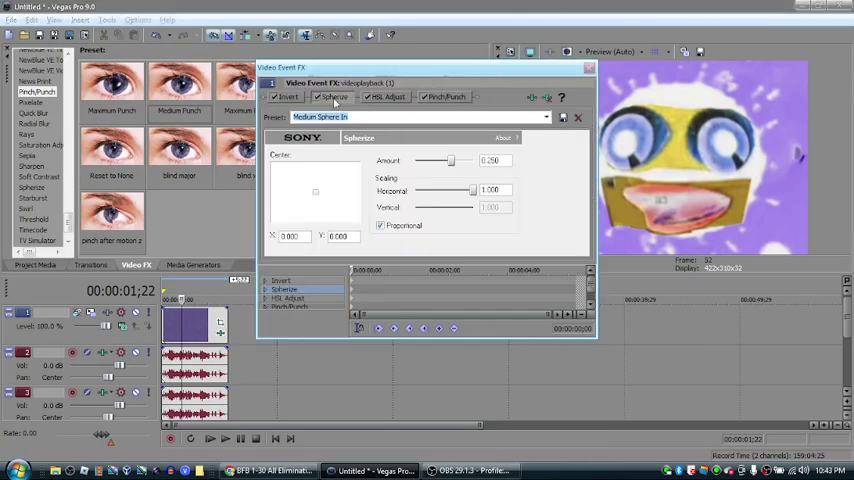
left_click(288, 97)
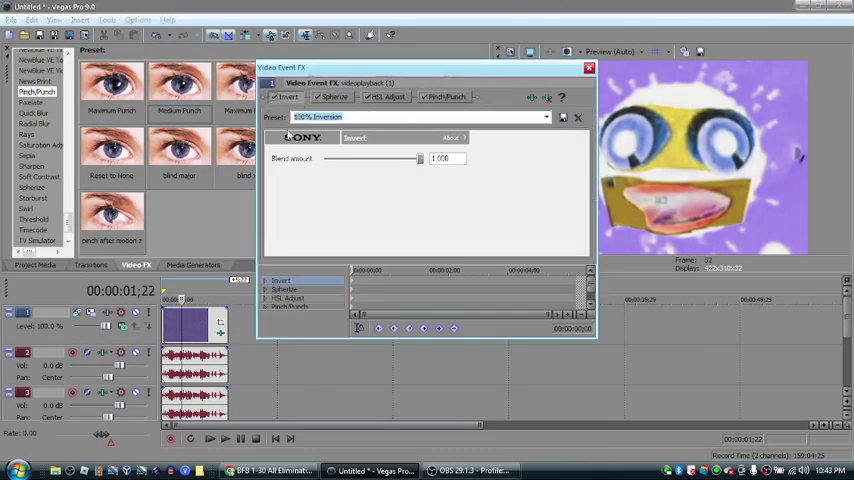
left_click(334, 97)
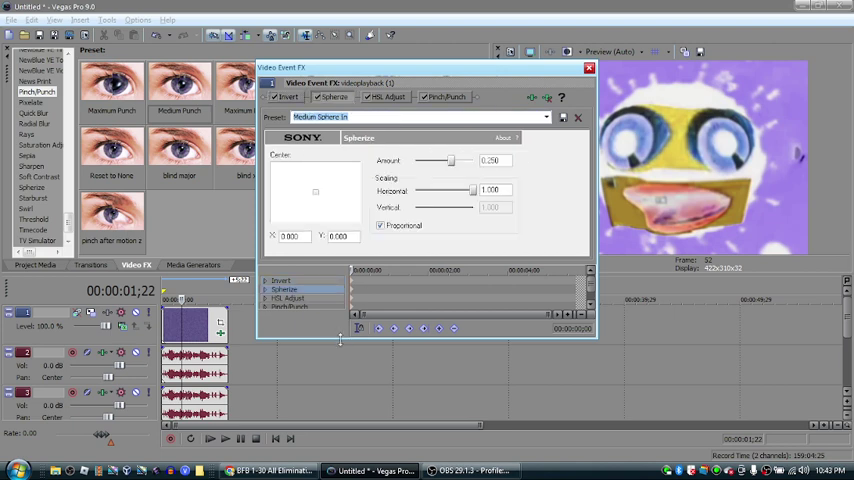
left_click_drag(340, 339, 344, 399)
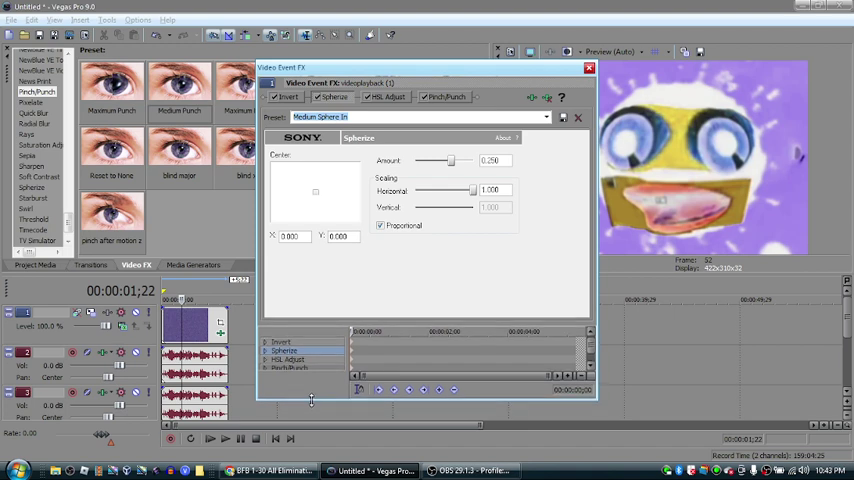
left_click_drag(311, 401, 303, 371)
left_click(386, 97)
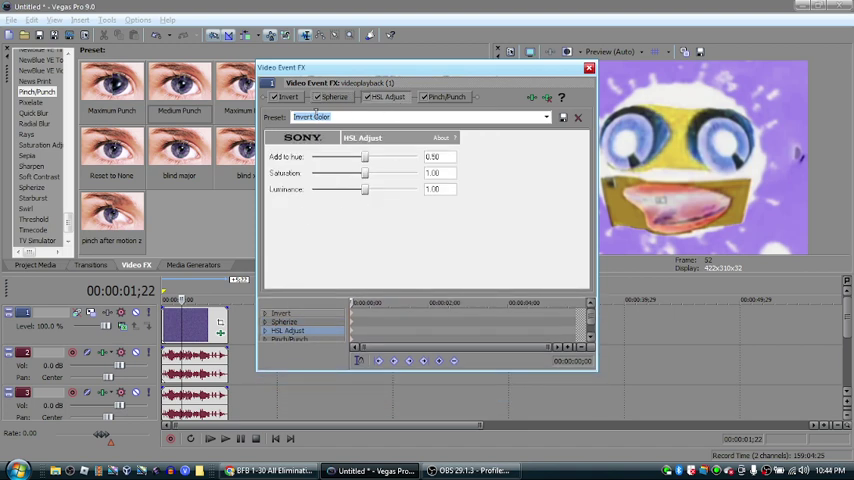
left_click(447, 97)
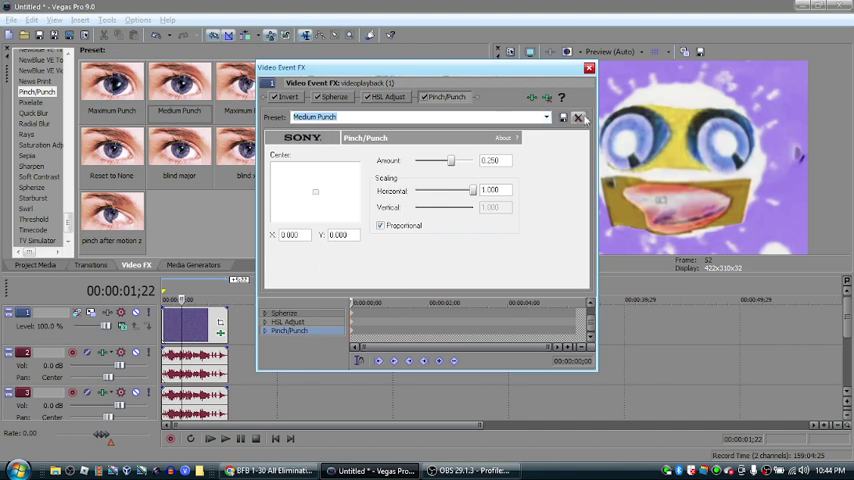
left_click(589, 68)
Set the pitch change to 14 on the track 2 audio event and 9 on track 3.
right_click(215, 352)
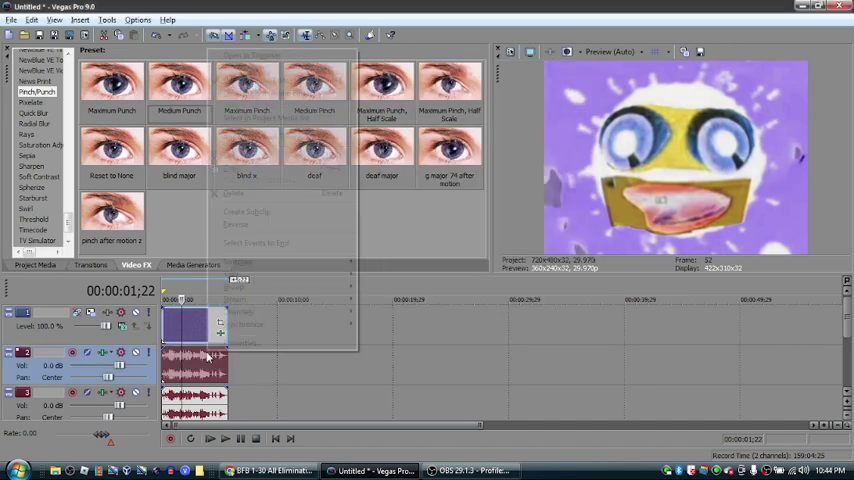
left_click(257, 339)
left_click(474, 352)
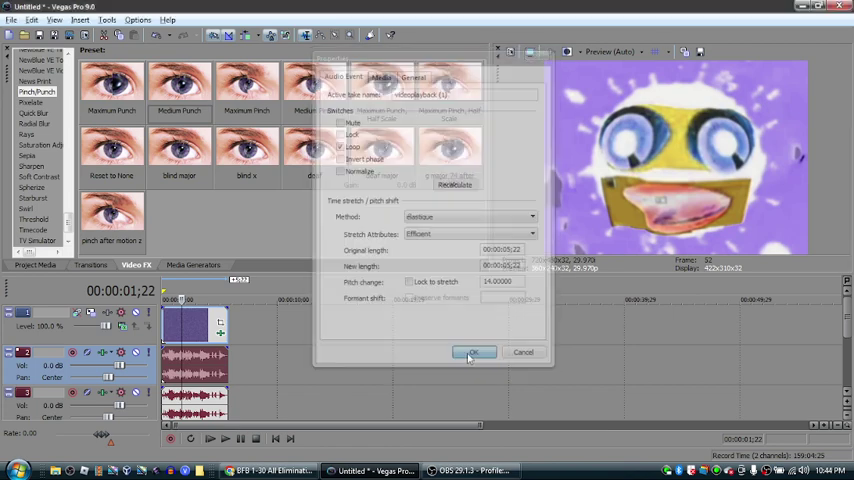
right_click(201, 413)
left_click(250, 400)
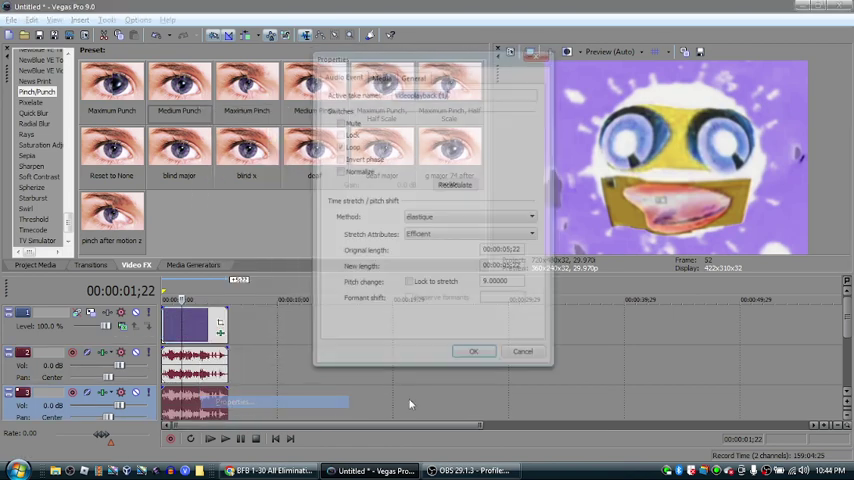
left_click(476, 362)
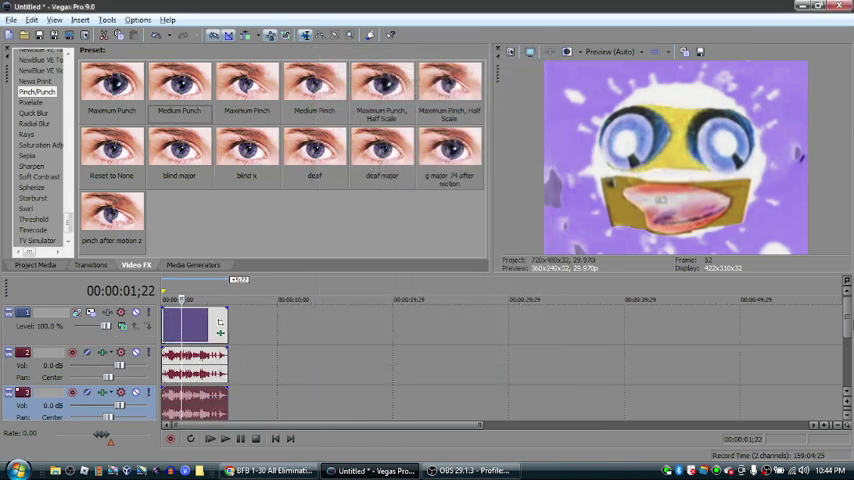
scroll(193, 386, "down", 1)
scroll(193, 386, "down", 1)
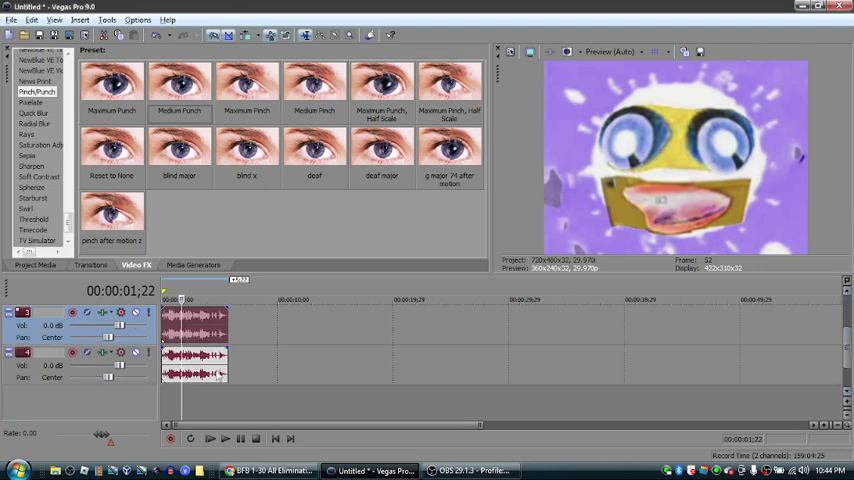
Apply a -10 pitch change to the track 4 audio event through its Properties.
right_click(218, 376)
left_click(262, 361)
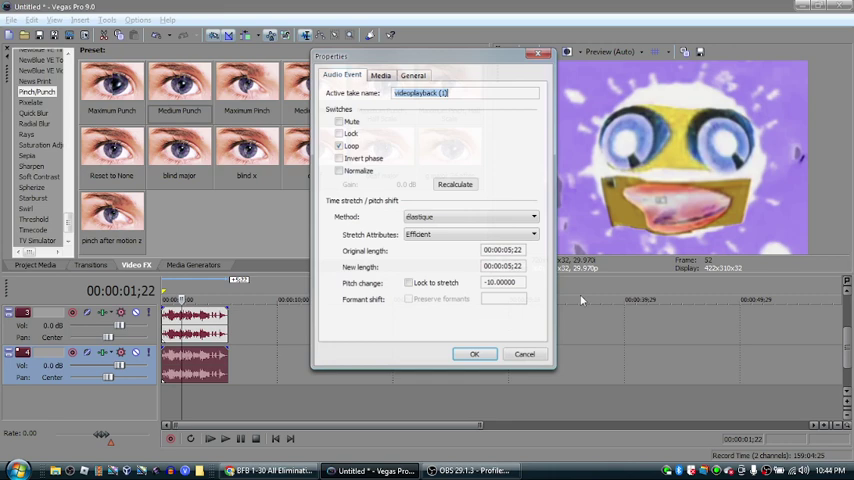
left_click(473, 354)
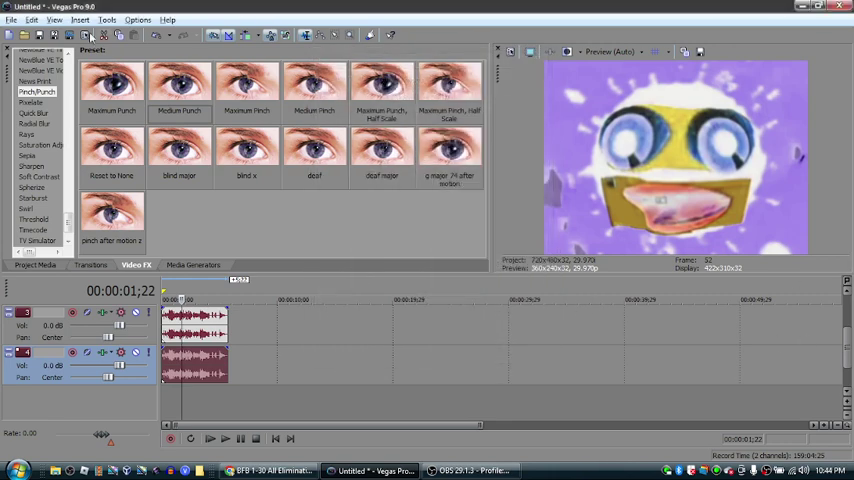
Choose MainConcept AVC/AAC (*.mp4) as the Render As type with the 'better one' template.
left_click(88, 36)
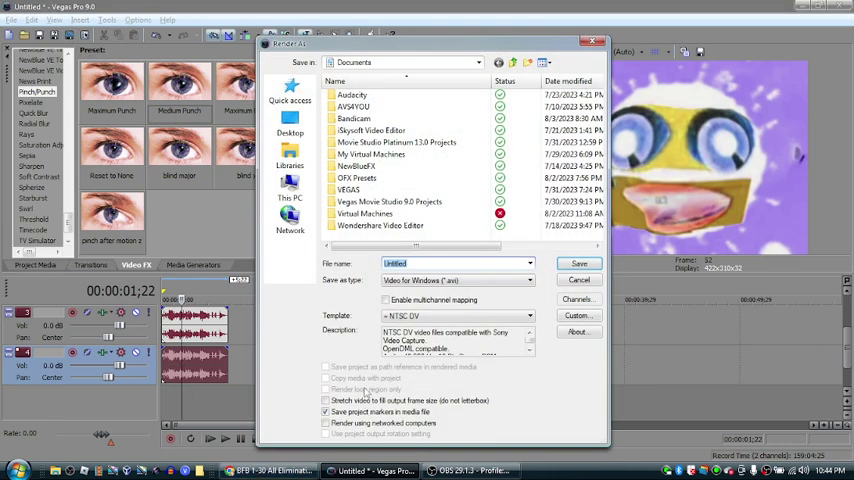
left_click(455, 280)
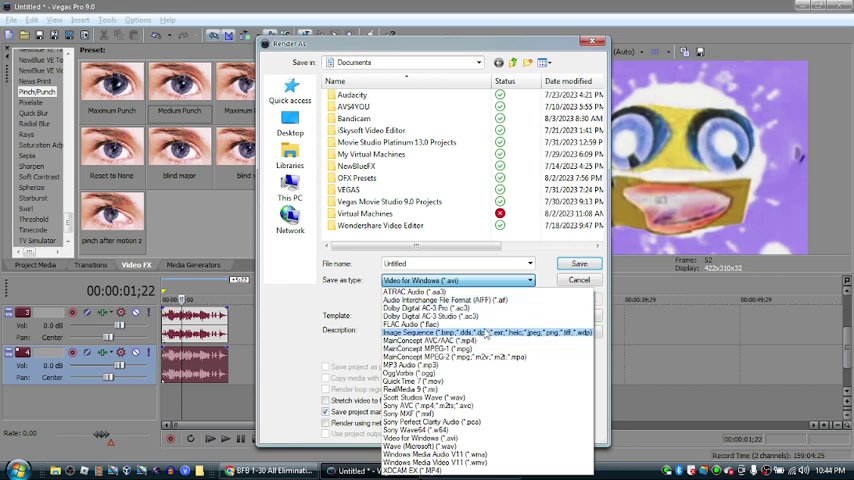
left_click(478, 345)
left_click(484, 318)
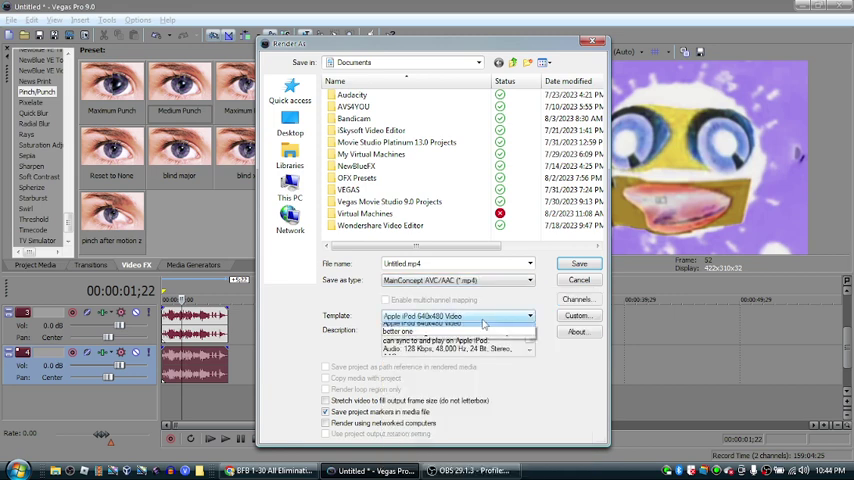
left_click(484, 322)
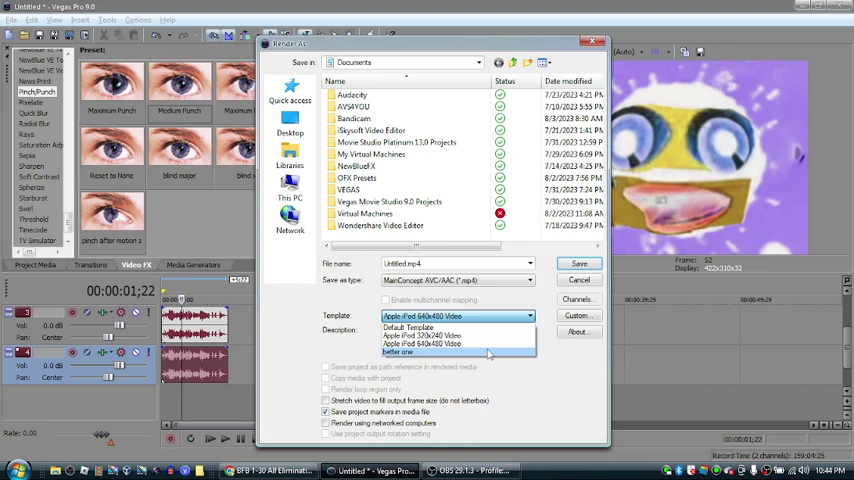
left_click(520, 350)
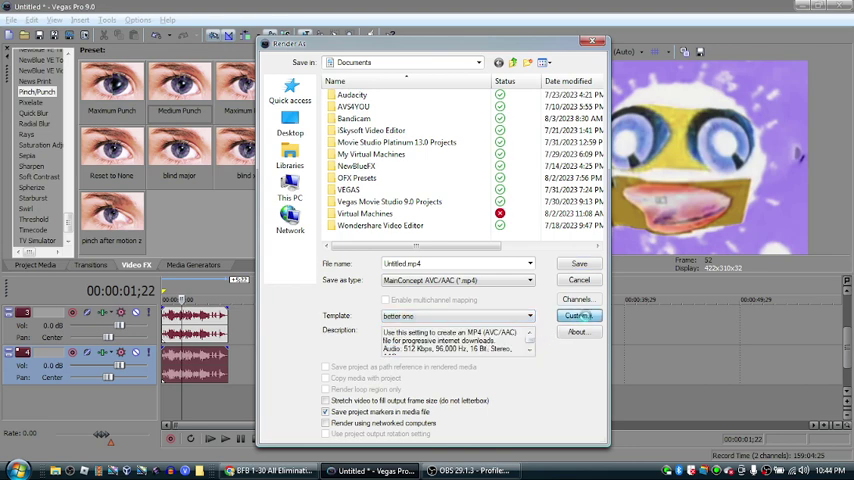
Set the custom MP4 frame rate to 29.970 (NTSC), close the render dialog, and switch to OBS.
left_click(578, 315)
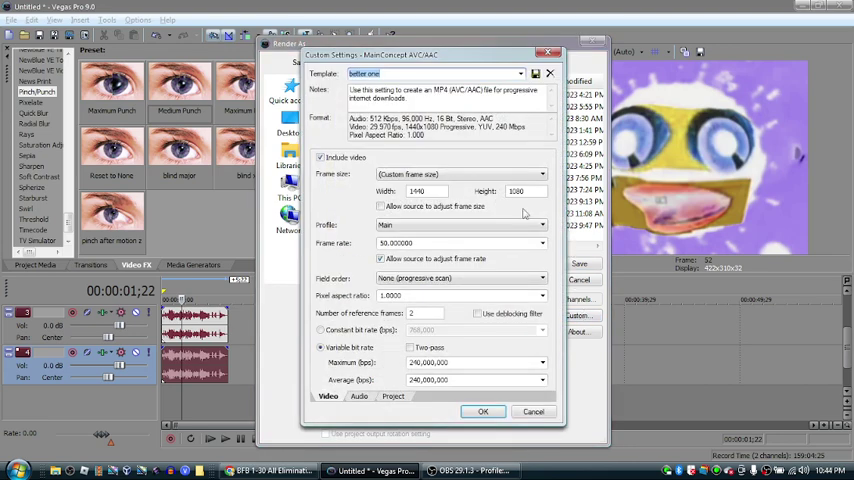
left_click(543, 243)
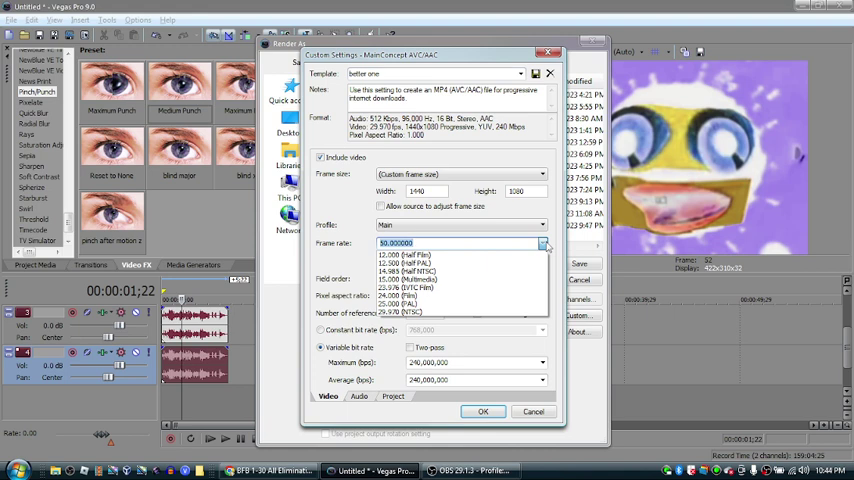
left_click(460, 312)
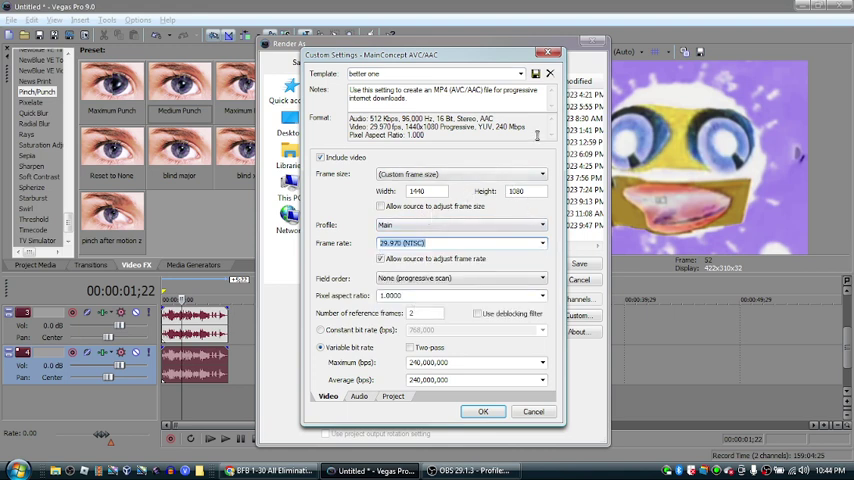
left_click(548, 53)
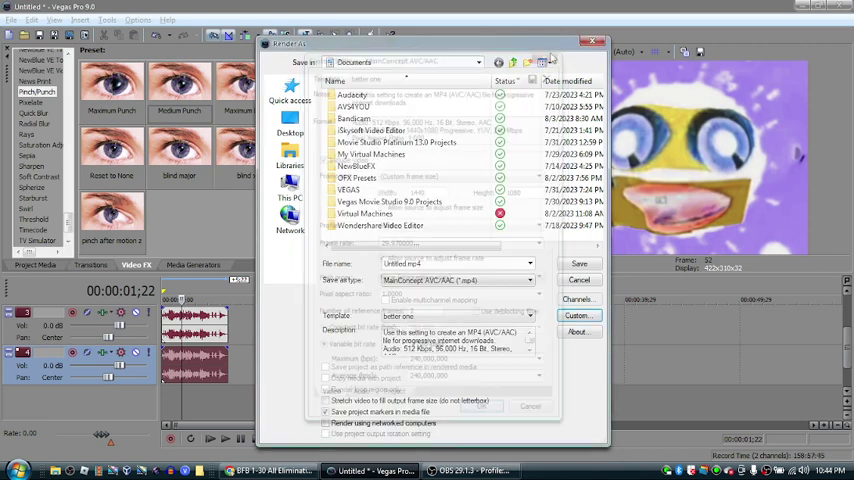
key("Escape")
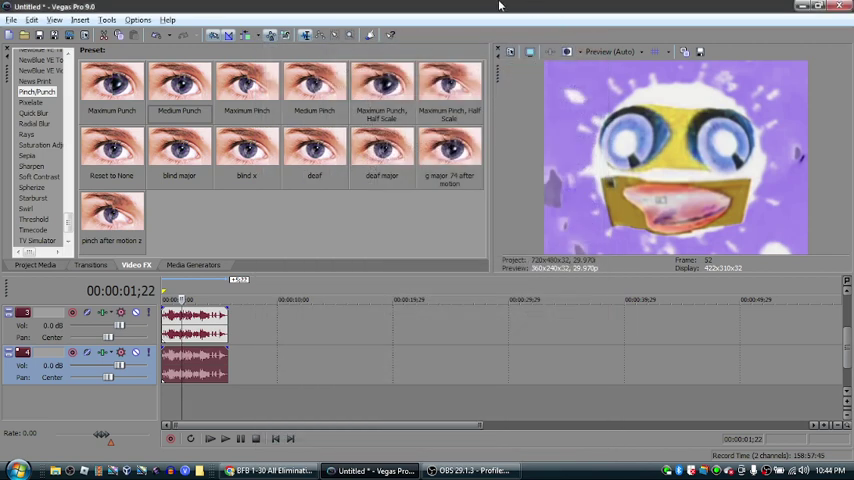
left_click(470, 470)
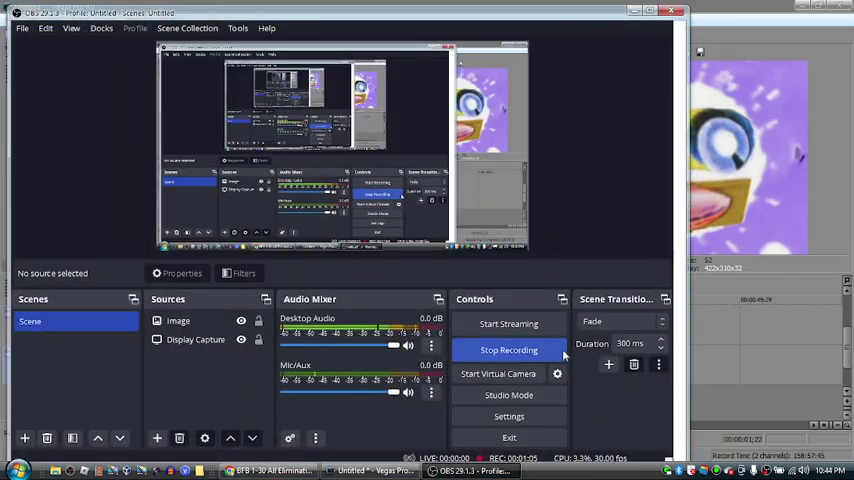